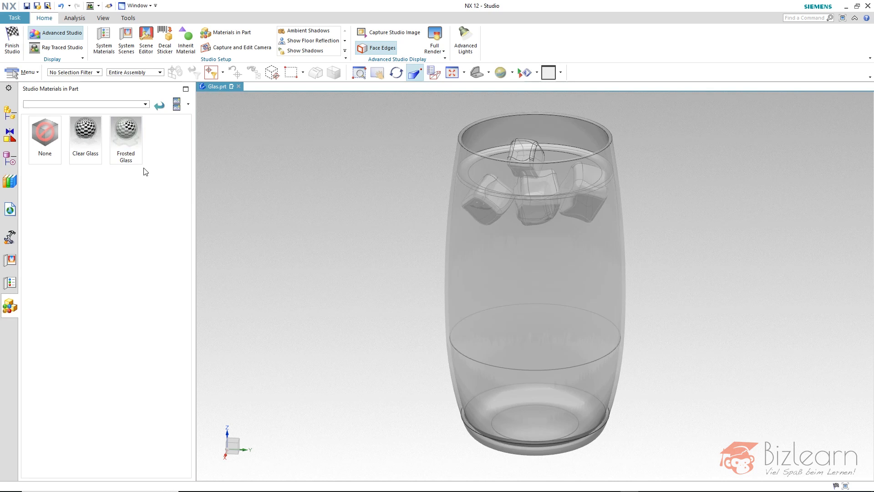
Duplicate the Frosted Glass material within the part's studio materials
right_click(138, 140)
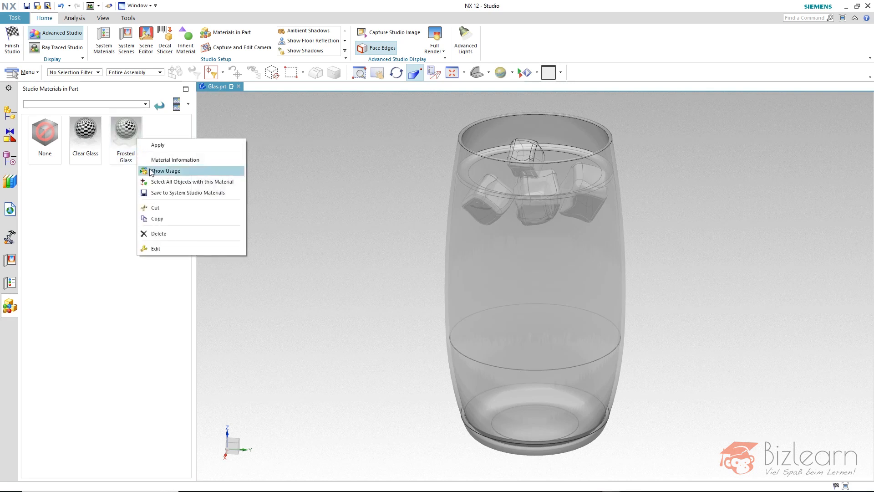
left_click(157, 218)
right_click(157, 215)
left_click(179, 231)
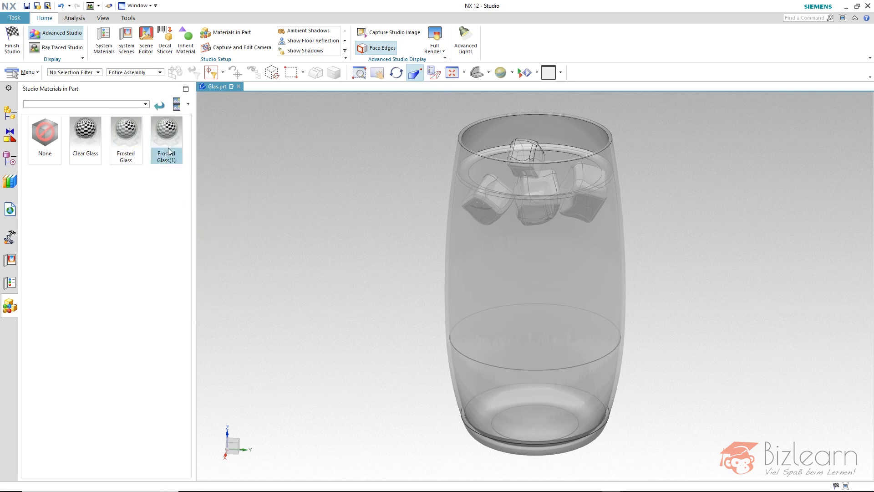
Assign the copied Frosted Glass(1) material to only the outer face of the glass body, Body(21)
left_click_drag(168, 147, 491, 227)
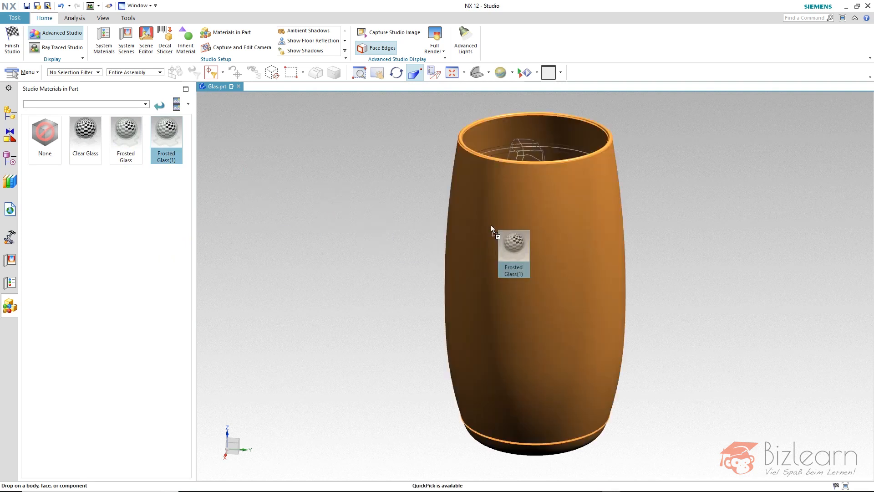
left_click_drag(491, 225, 491, 225)
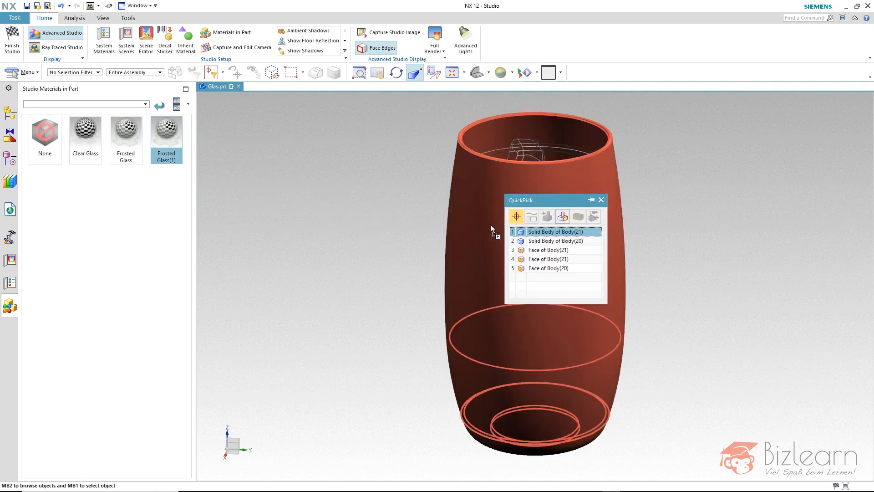
left_click(541, 253)
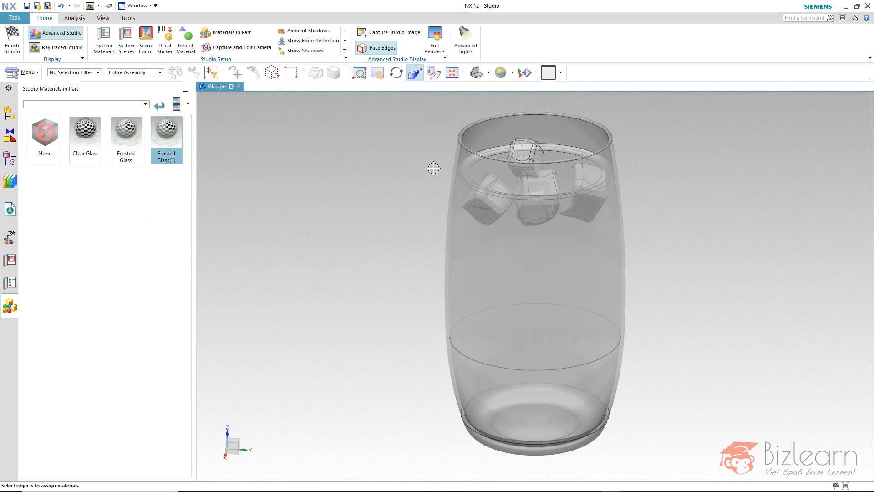
Rename the material on the glass's outer face as Label and turn on its thumbnail preview
left_click(467, 168)
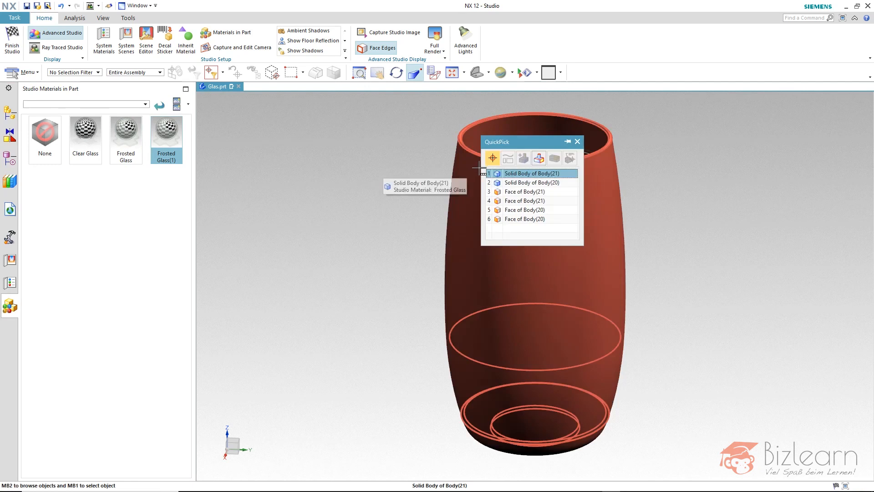
left_click(499, 189)
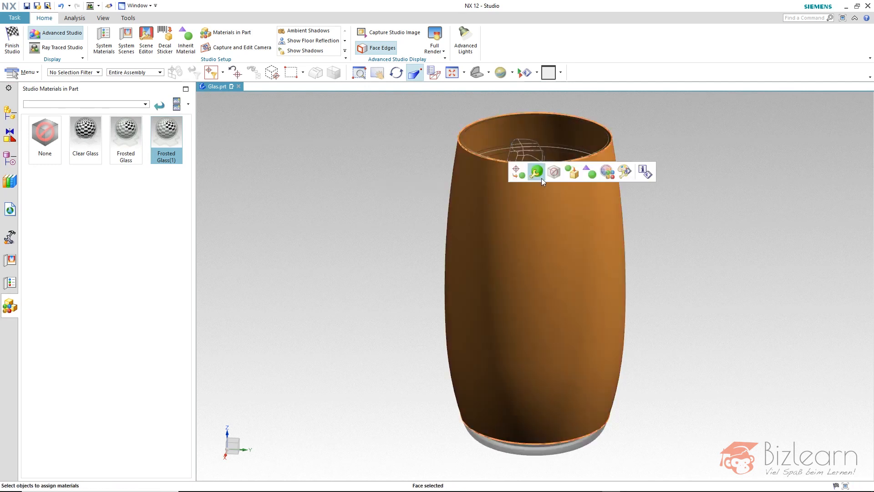
left_click(542, 179)
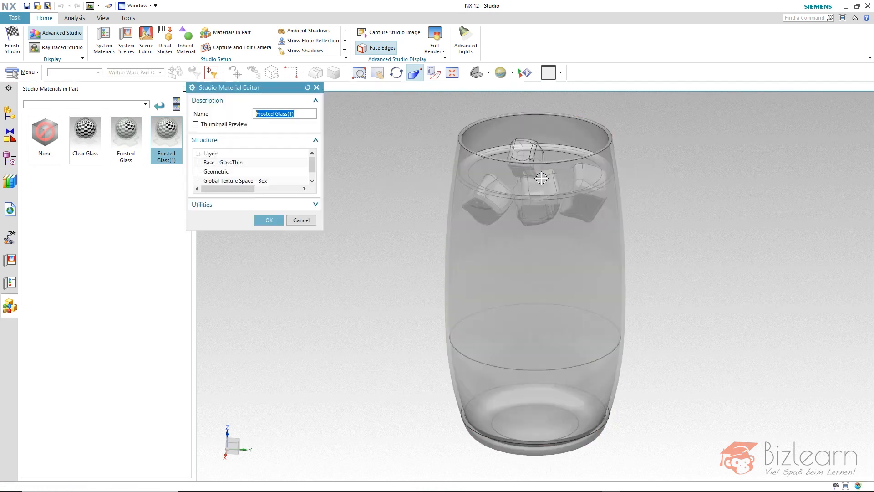
type("Label")
double_click(273, 114)
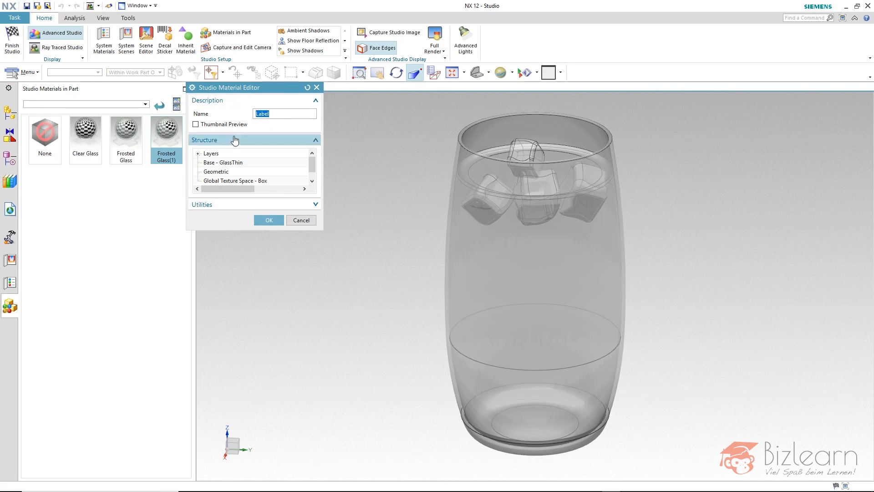
left_click(227, 124)
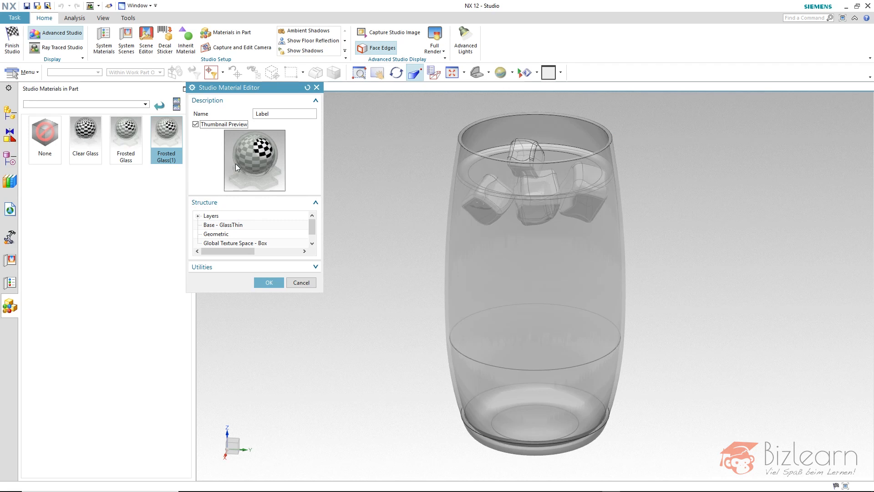
left_click(220, 226)
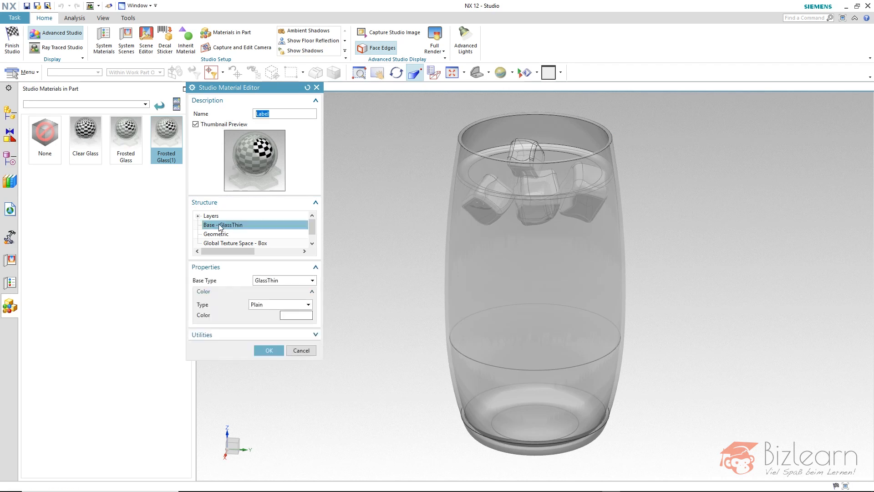
left_click(262, 306)
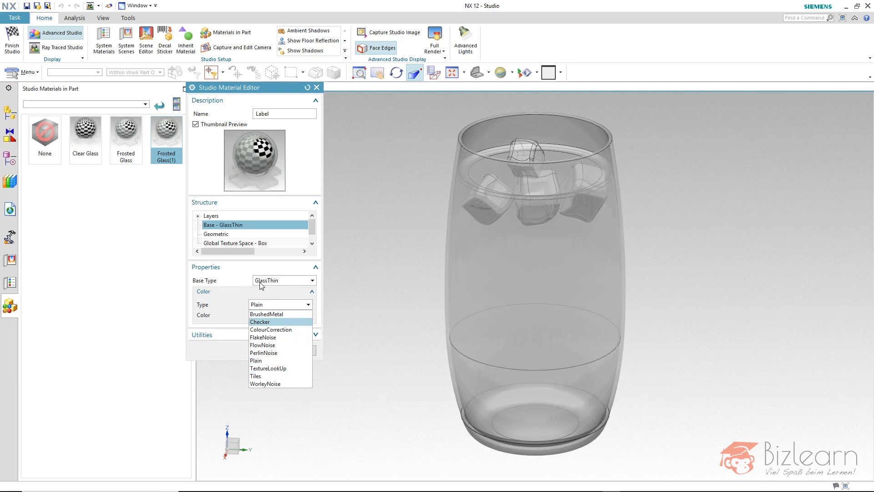
left_click(241, 282)
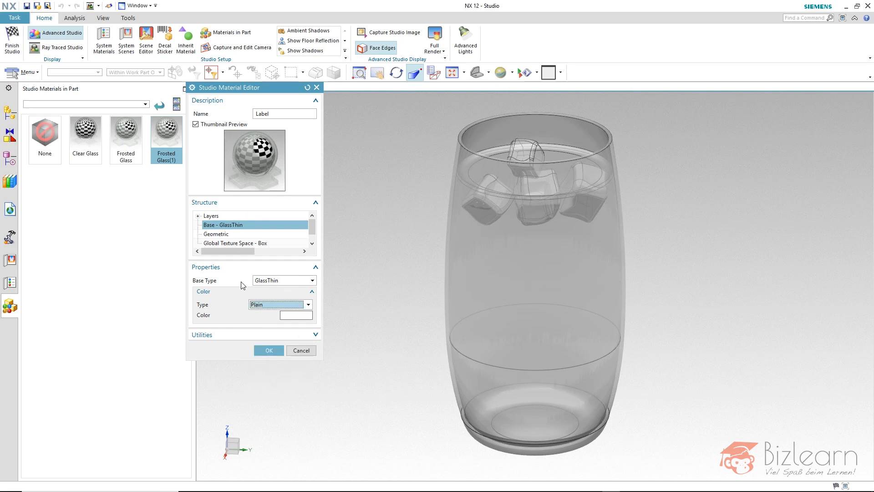
Add a second Diffuse layer to the Label material's layer structure
left_click(198, 216)
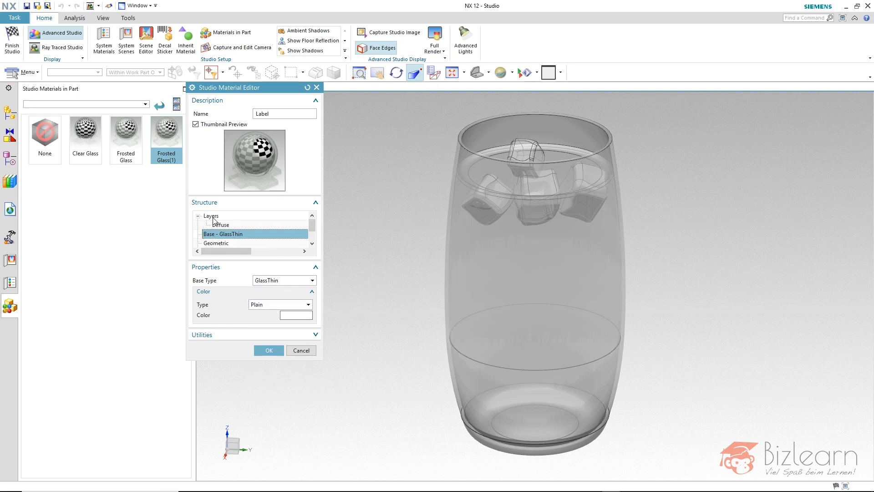
left_click(198, 216)
right_click(214, 217)
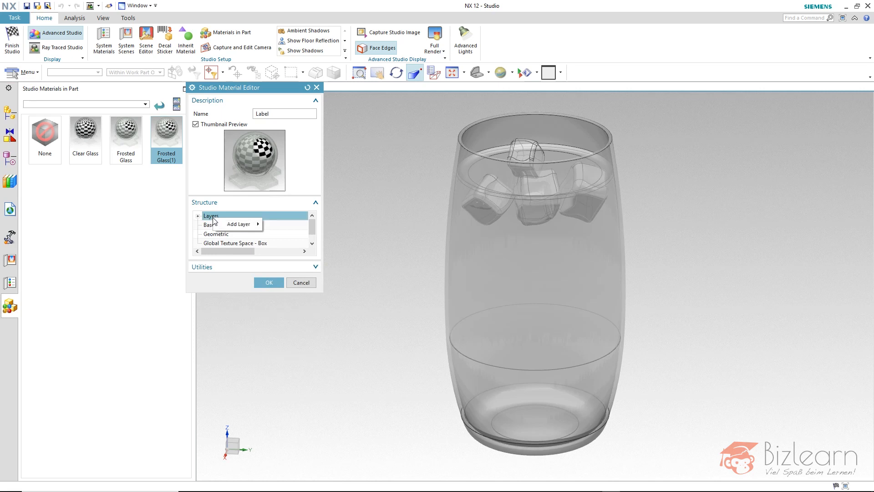
mouse_move(223, 225)
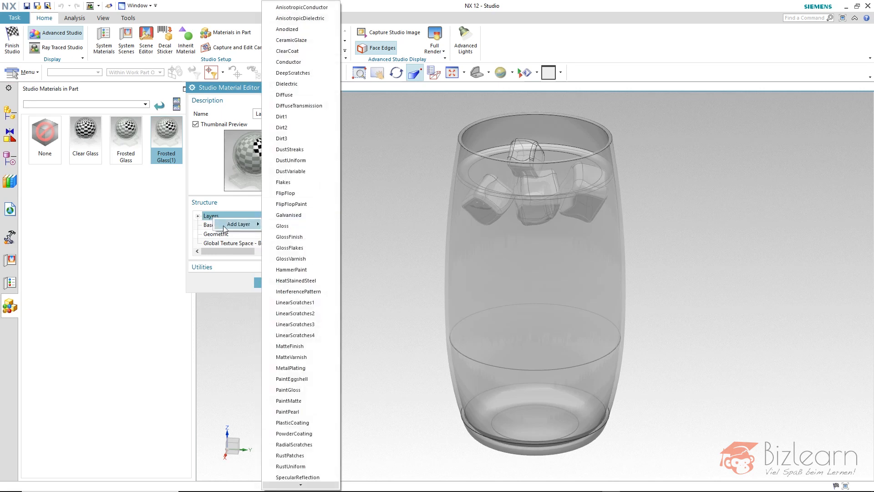
left_click(309, 96)
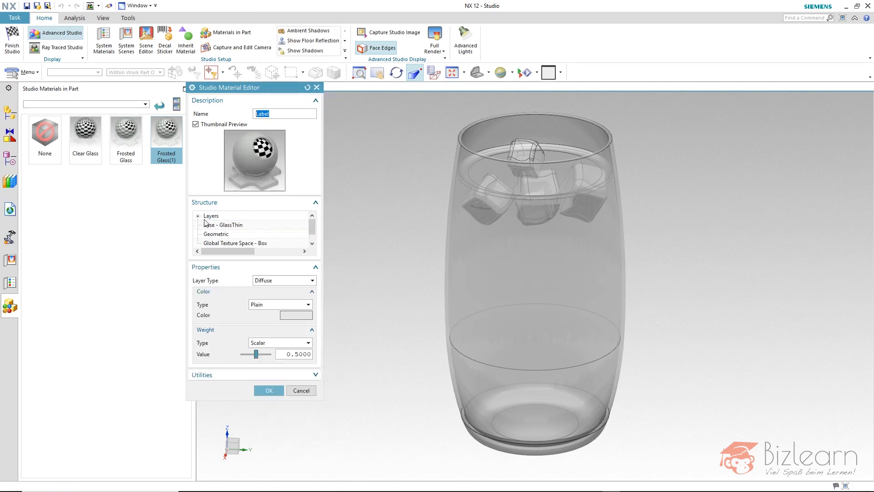
left_click(197, 216)
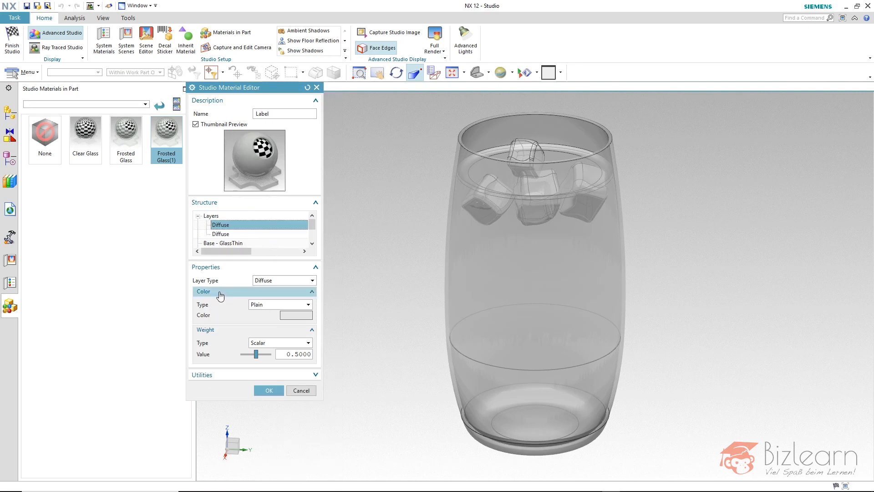
Set the new Diffuse layer's color type to TextureLookUp and load Label.png as its image
left_click(259, 309)
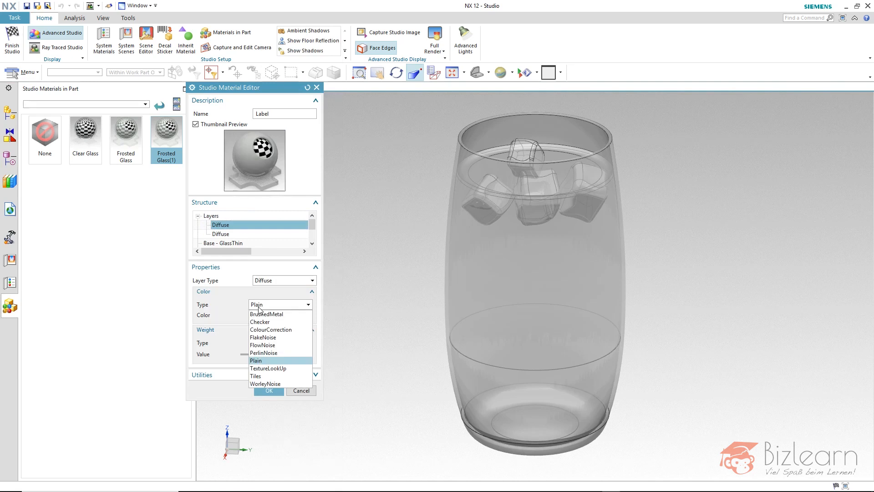
left_click(268, 368)
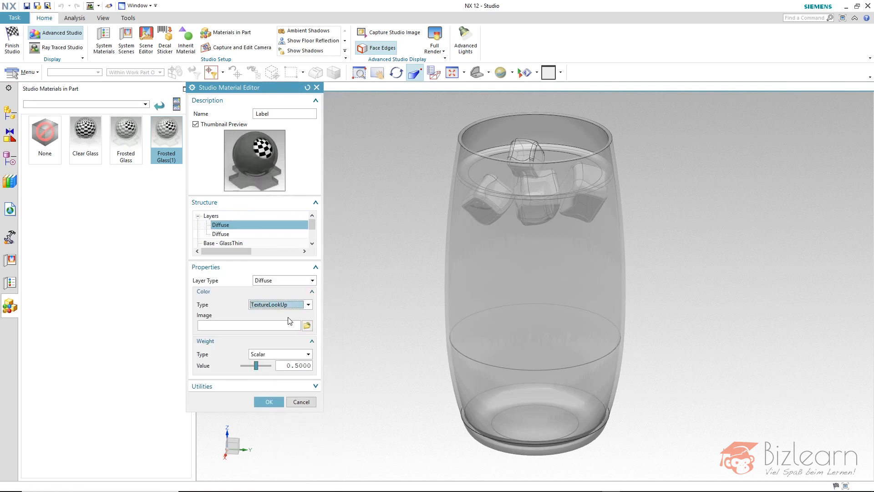
left_click(307, 326)
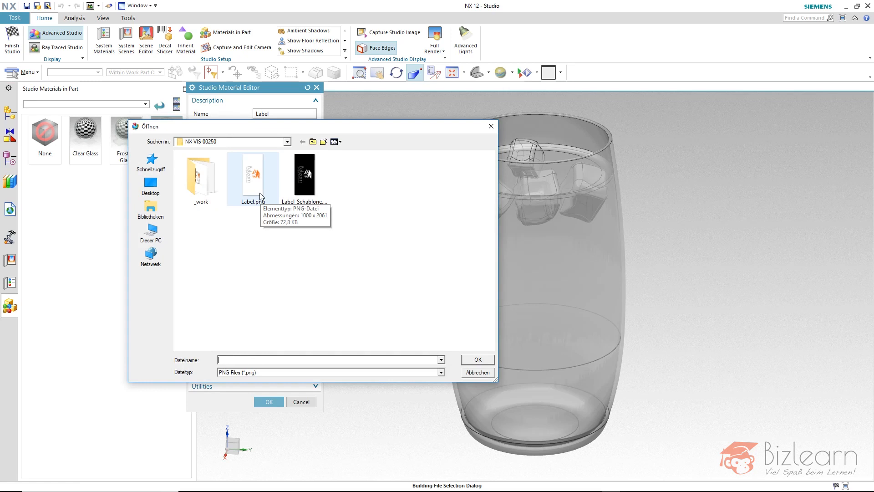
left_click_drag(279, 132, 479, 83)
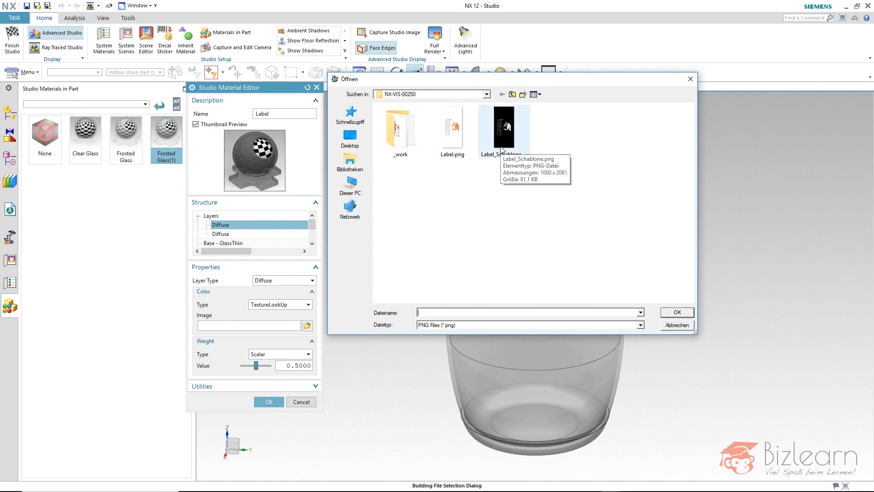
left_click(463, 143)
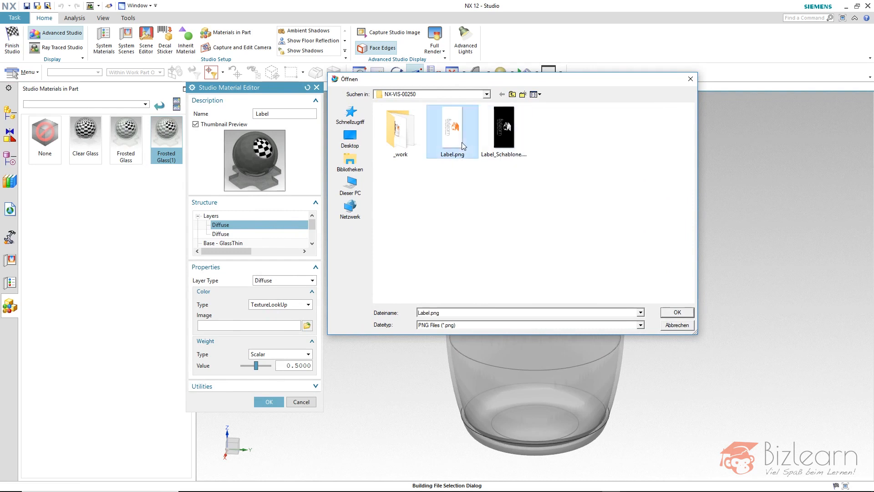
left_click(670, 314)
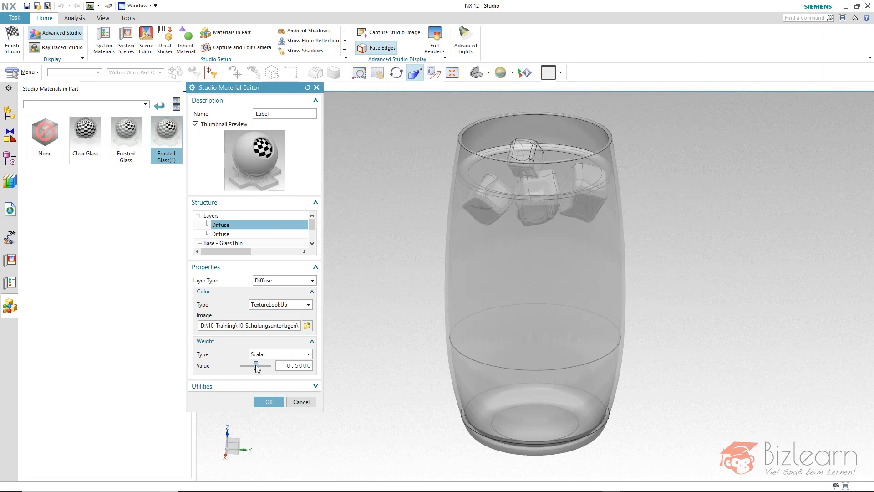
Set the new Diffuse layer's weight type to TextureLookUp and load Label_Schablone.png as the mask image
left_click_drag(257, 368, 275, 369)
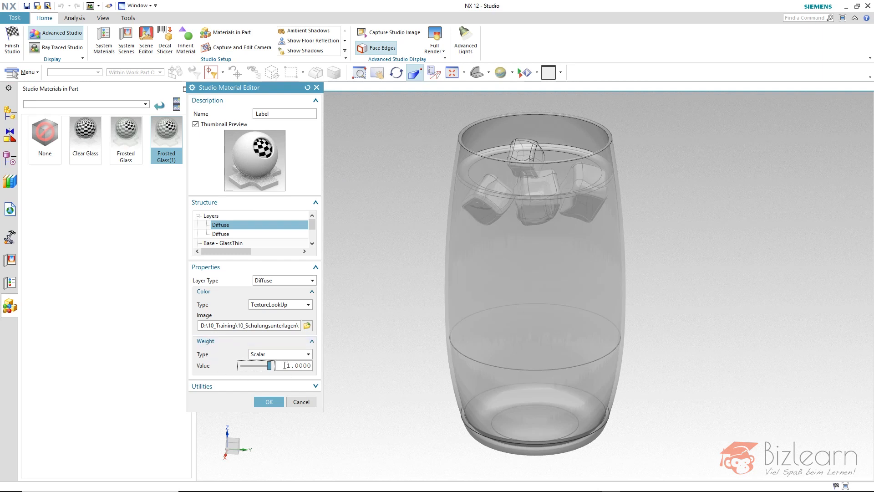
left_click(255, 356)
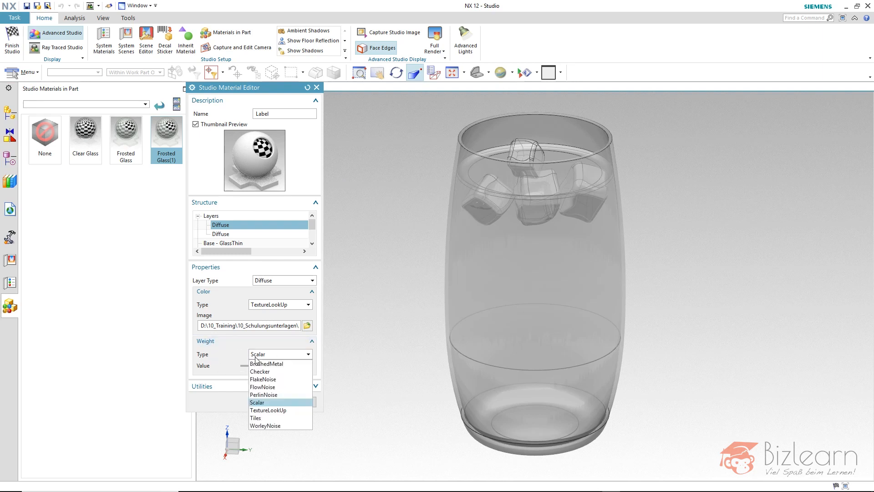
left_click(281, 411)
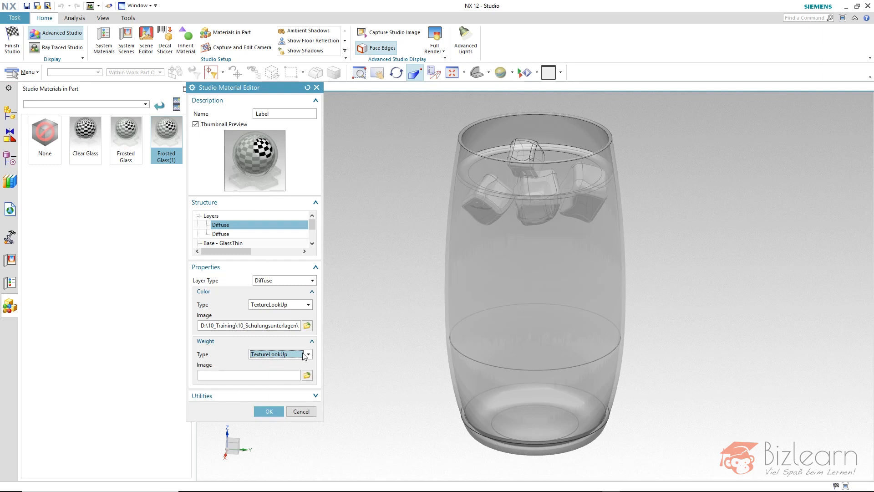
left_click(307, 375)
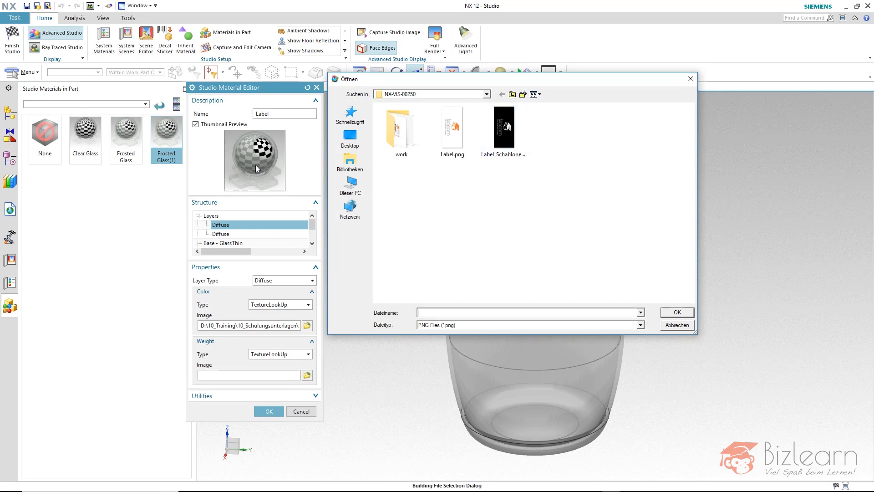
left_click(518, 132)
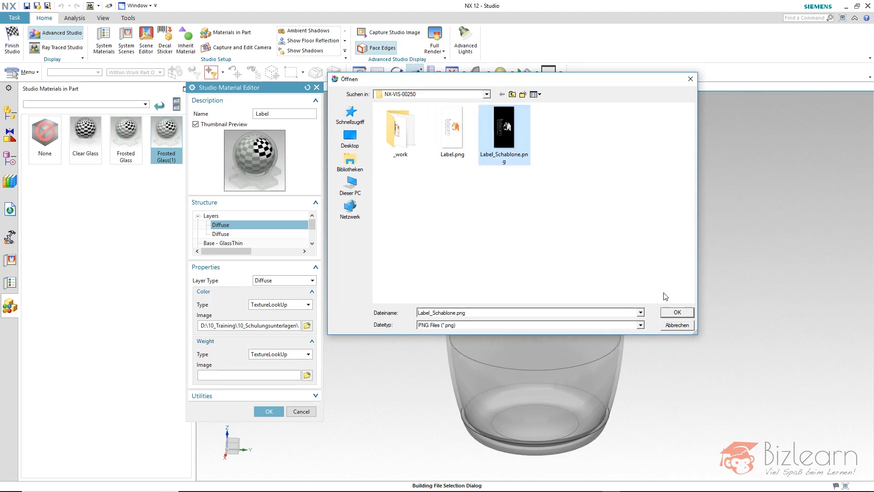
left_click(676, 312)
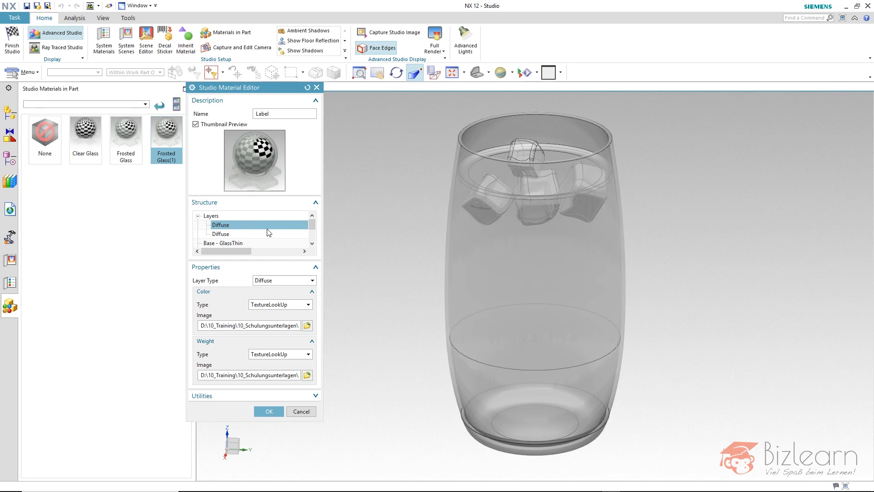
Change the Label material's Global Texture Space type to UV
left_click_drag(311, 225, 313, 240)
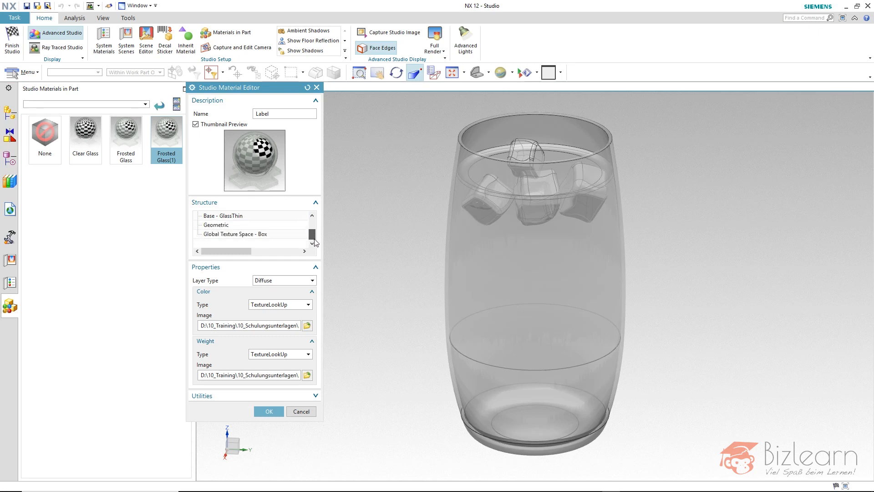
left_click(253, 234)
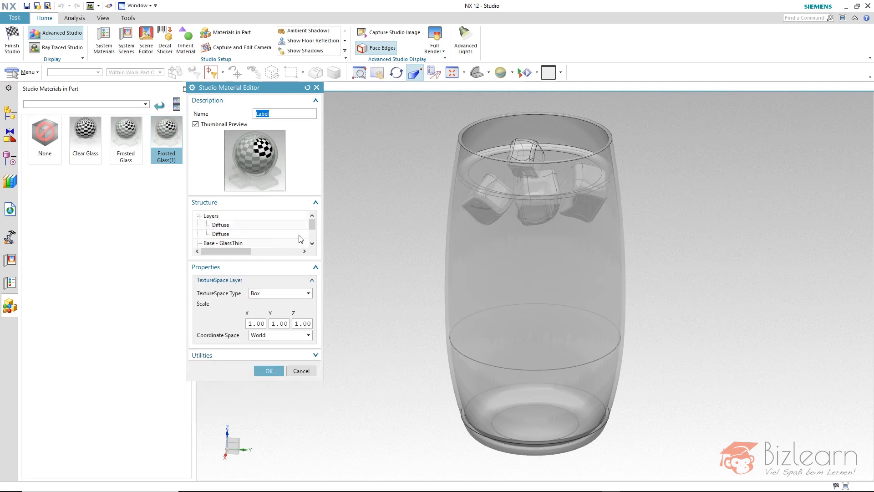
left_click_drag(312, 229, 312, 239)
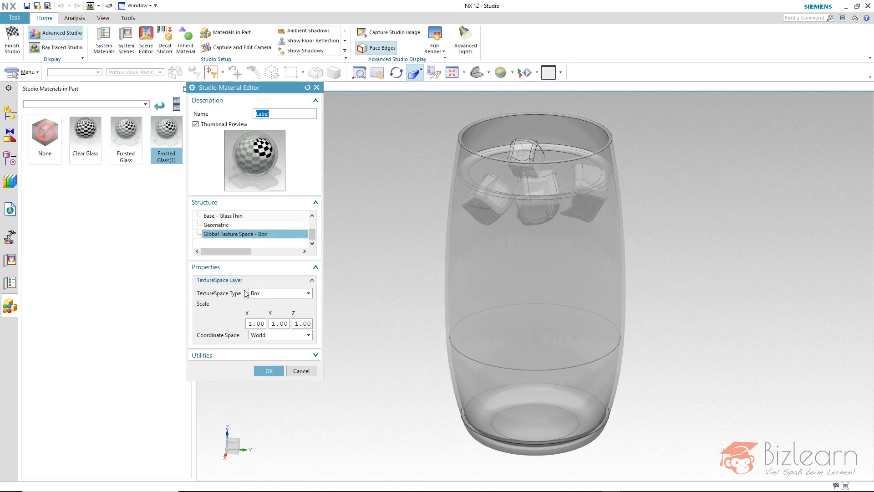
left_click(276, 294)
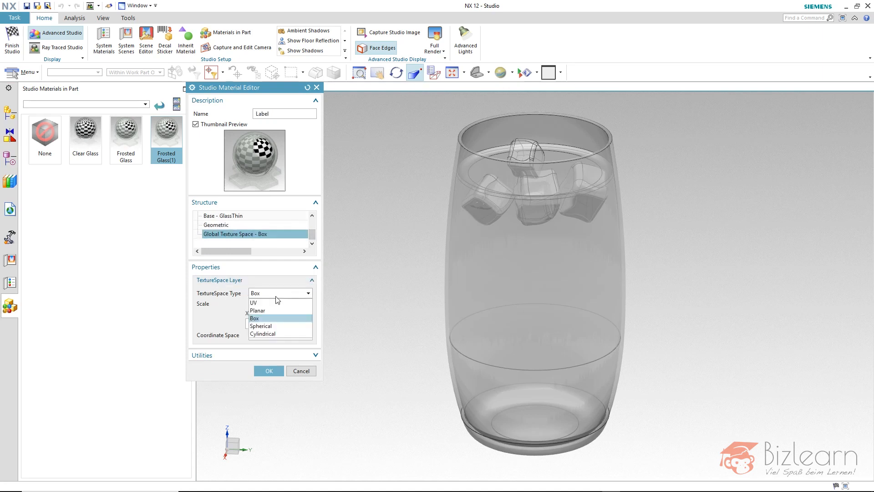
left_click(276, 303)
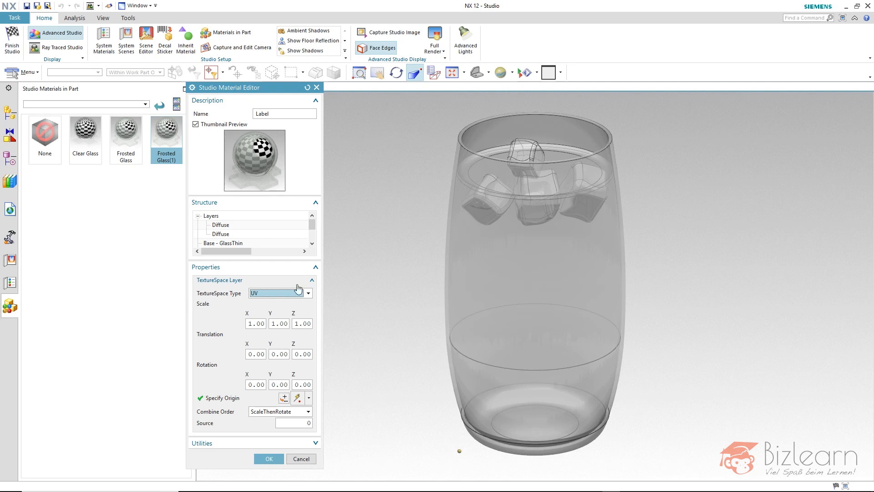
Check the image files available for the first Diffuse layer's color, keep the current image, and accept the Label material
left_click(220, 225)
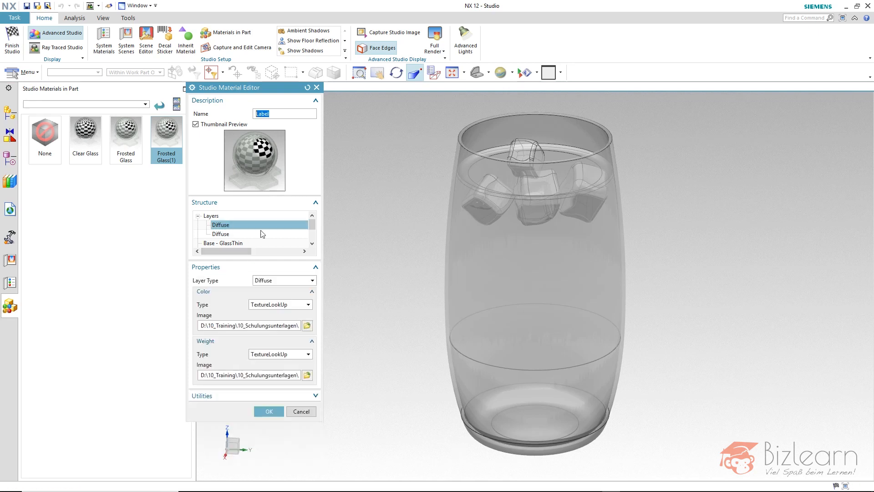
left_click(307, 326)
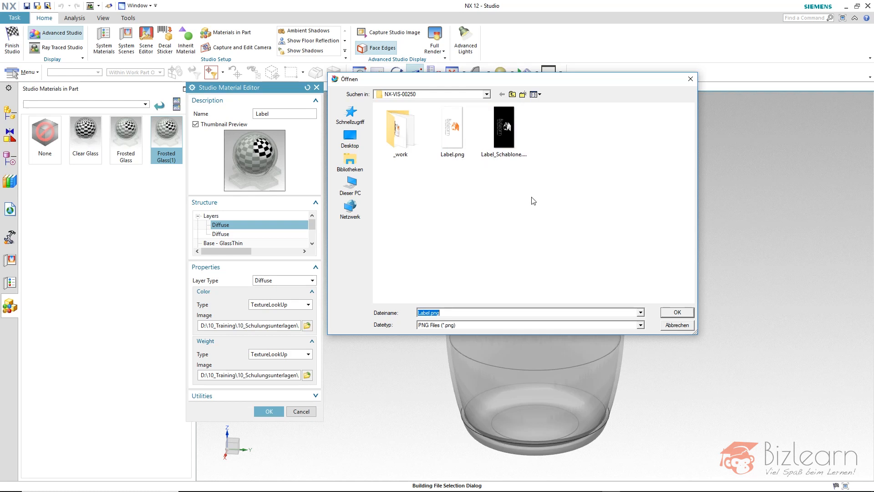
left_click(664, 323)
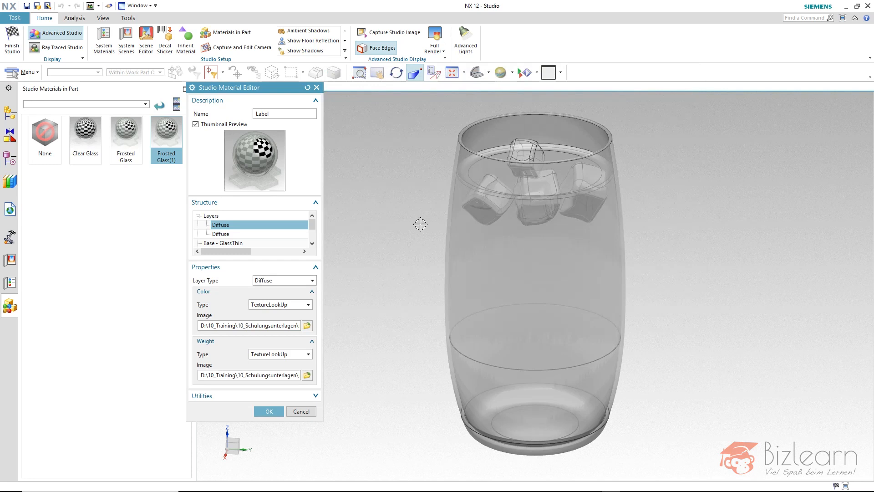
key("Return")
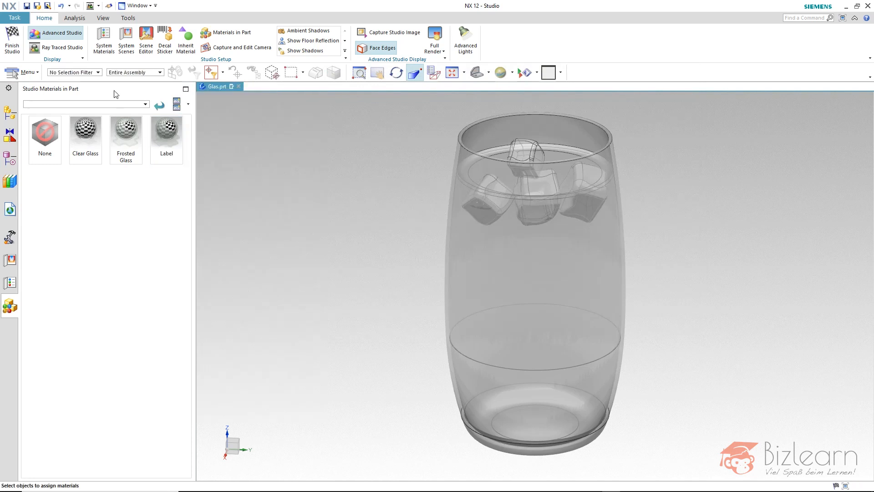
Preview the labelled glass in Ray Traced Studio, inspect the render quality modes, and close the preview
left_click(63, 47)
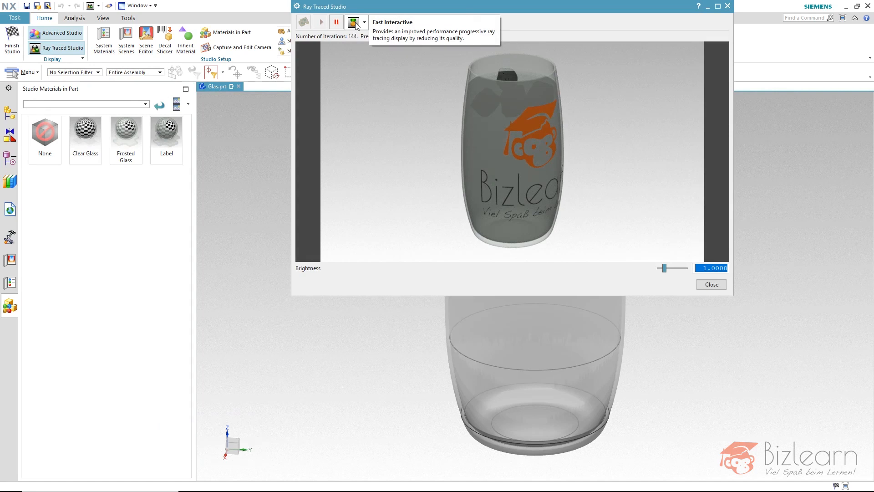
left_click(364, 22)
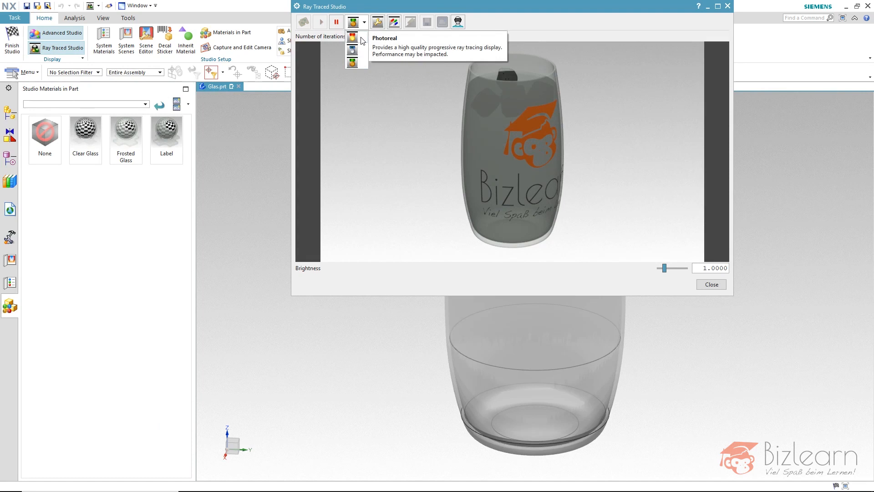
left_click(357, 38)
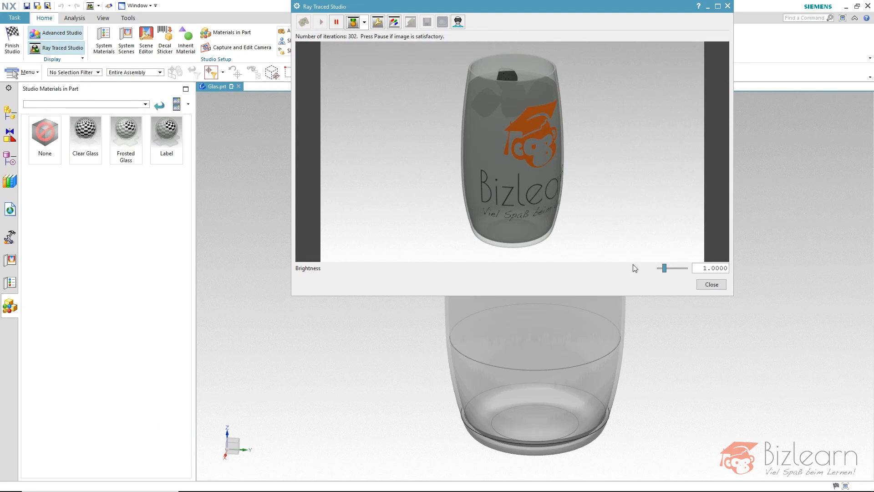
left_click(713, 285)
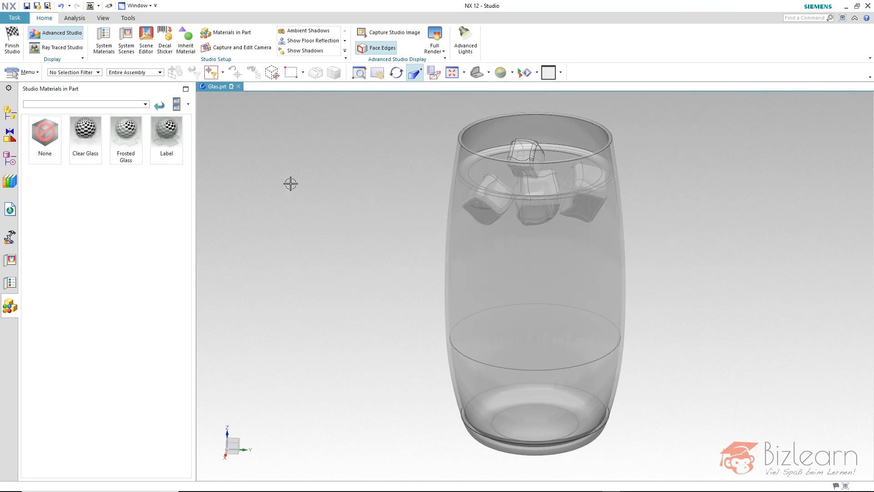
Finish the studio task and examine the object information and UV directions of the glass's outer face
left_click(16, 54)
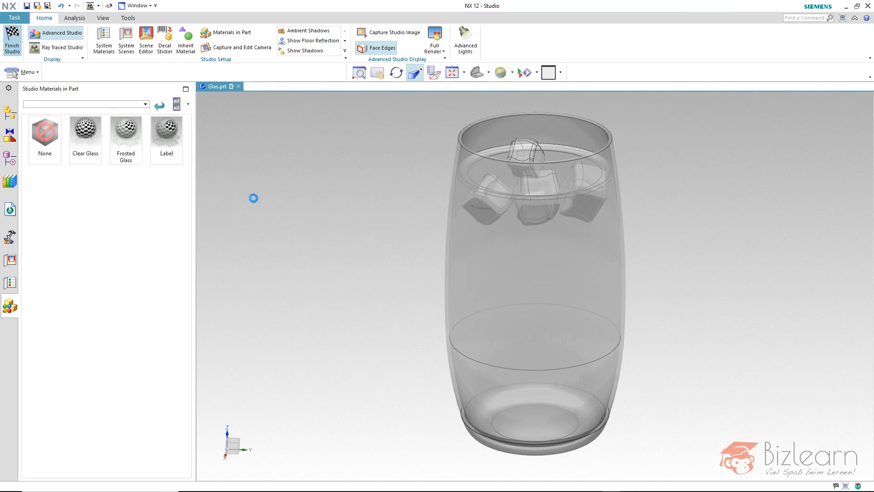
left_click(473, 215)
left_click(518, 252)
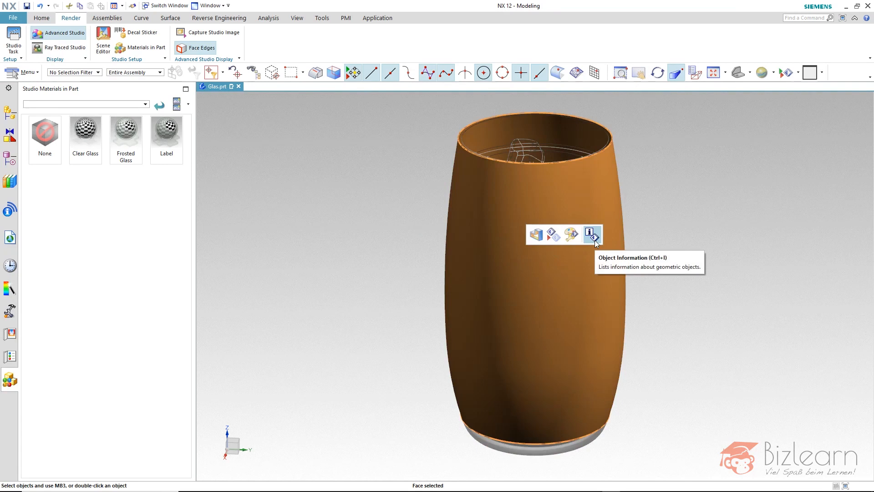
left_click(594, 236)
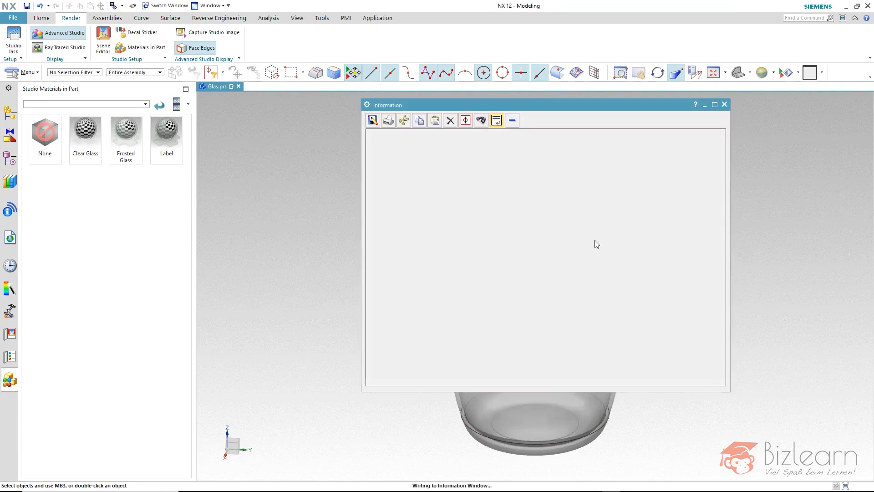
left_click_drag(600, 106, 312, 108)
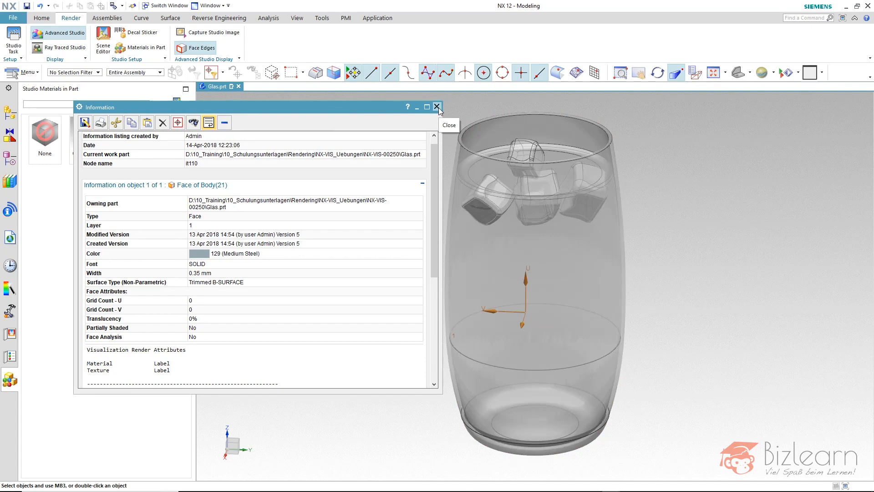
left_click(438, 107)
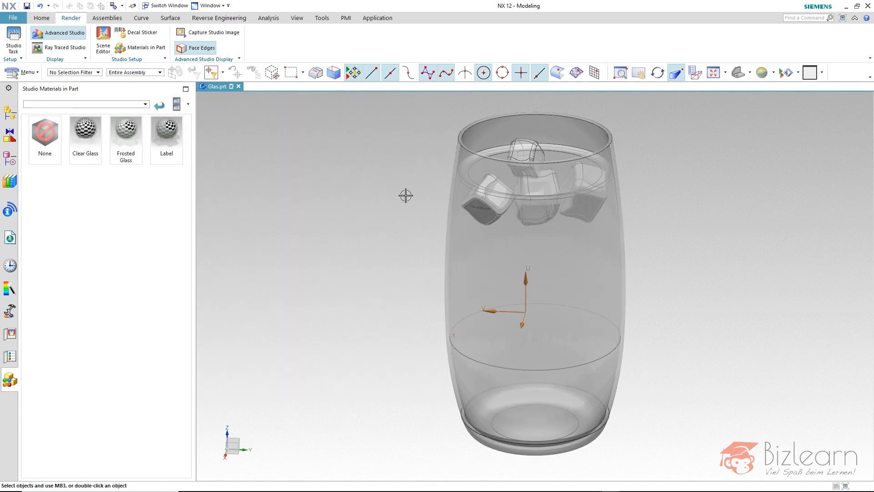